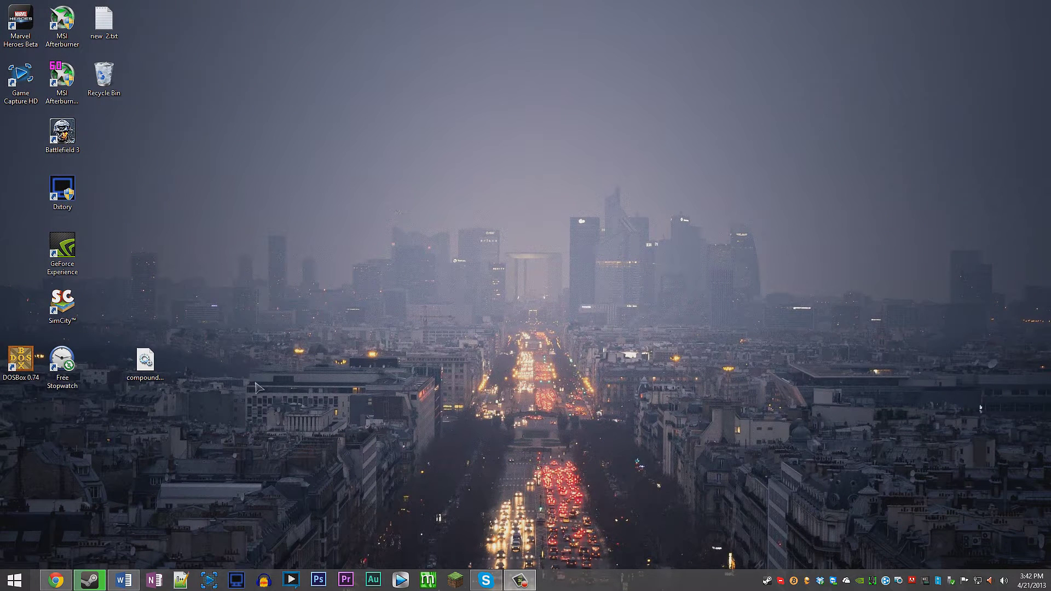
# Open the Services console by searching 'Services' from the Start menu
pyautogui.click(25, 582)
pyautogui.write('S')
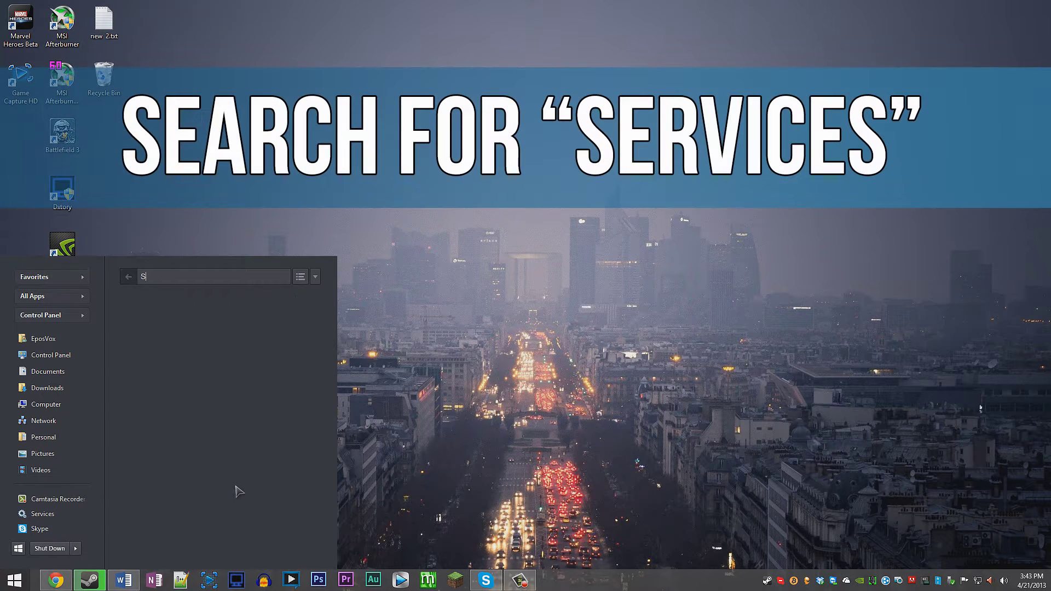
pyautogui.write('ervic')
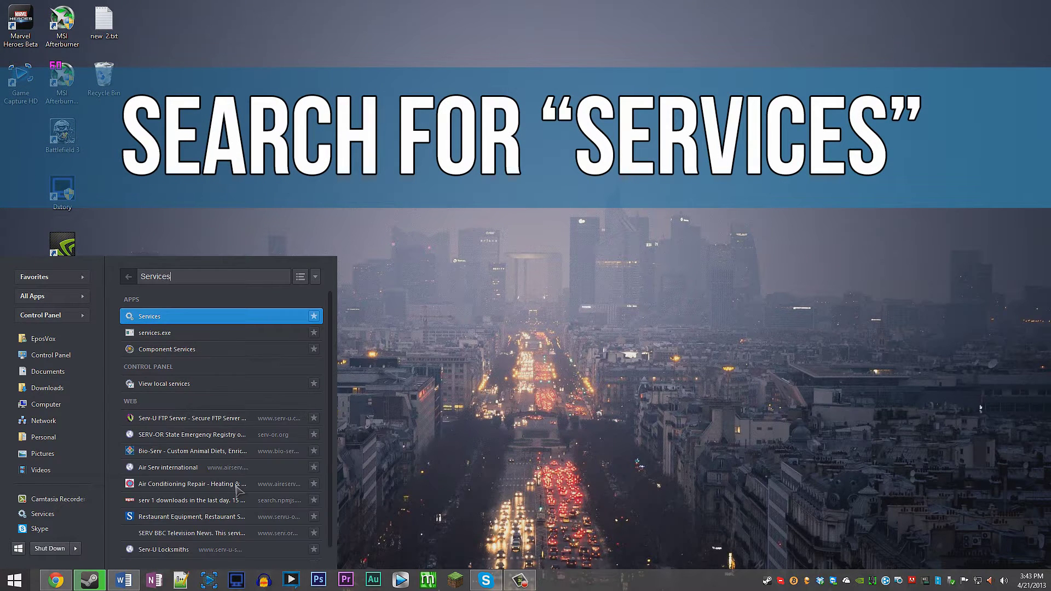
pyautogui.write('es')
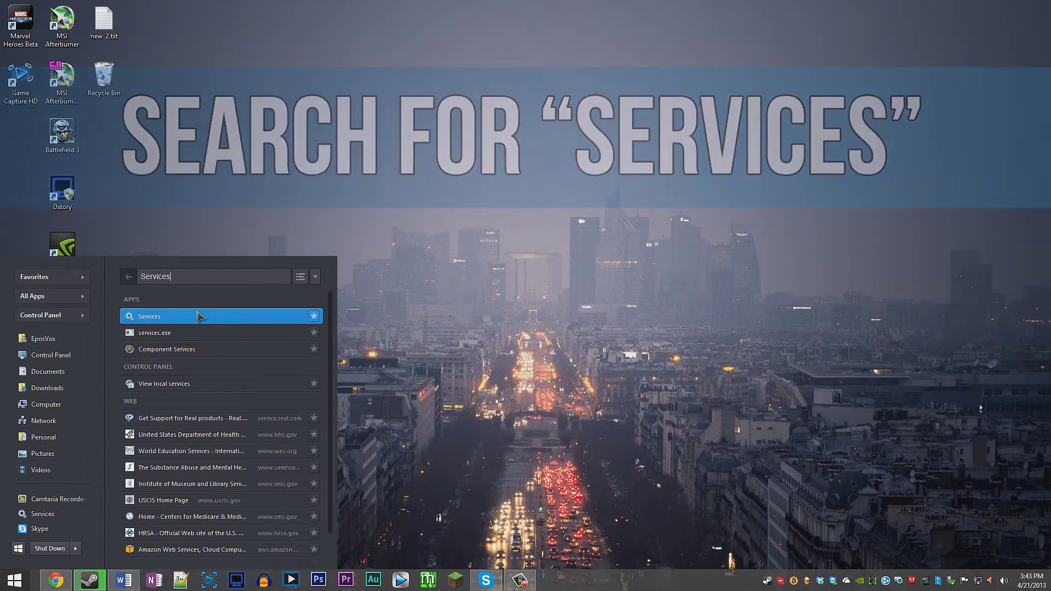
pyautogui.click(198, 316)
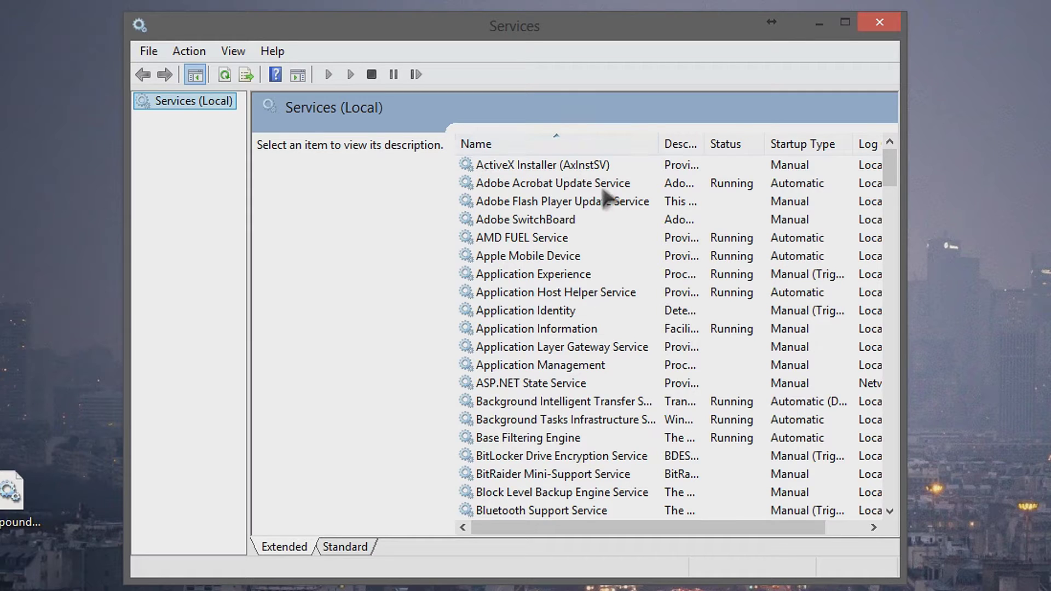
# Select Human Interface Device Access, widen the Description column, and bring up its context menu
pyautogui.click(578, 192)
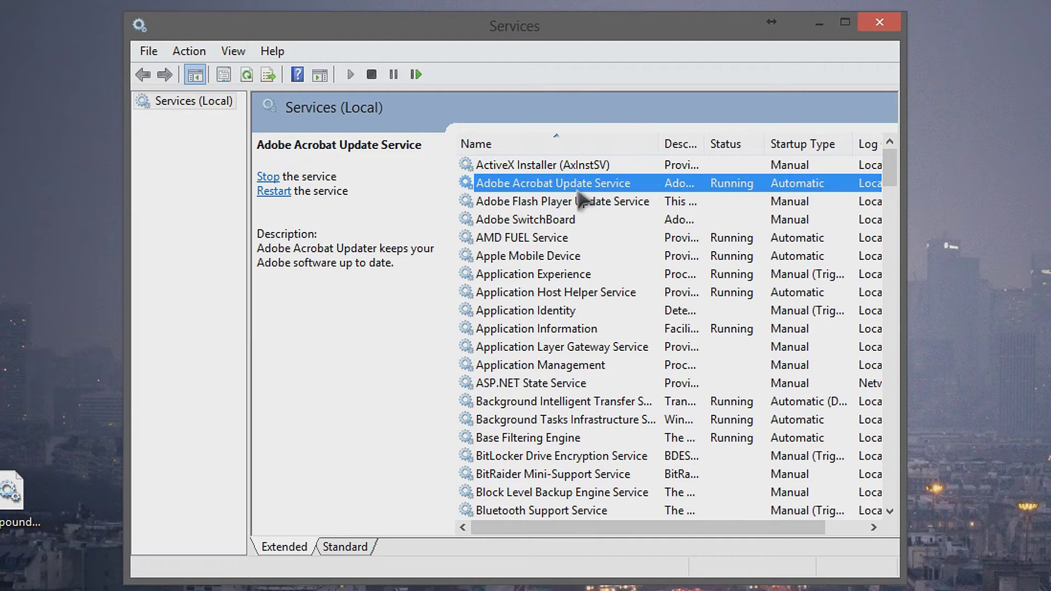
pyautogui.press('h')
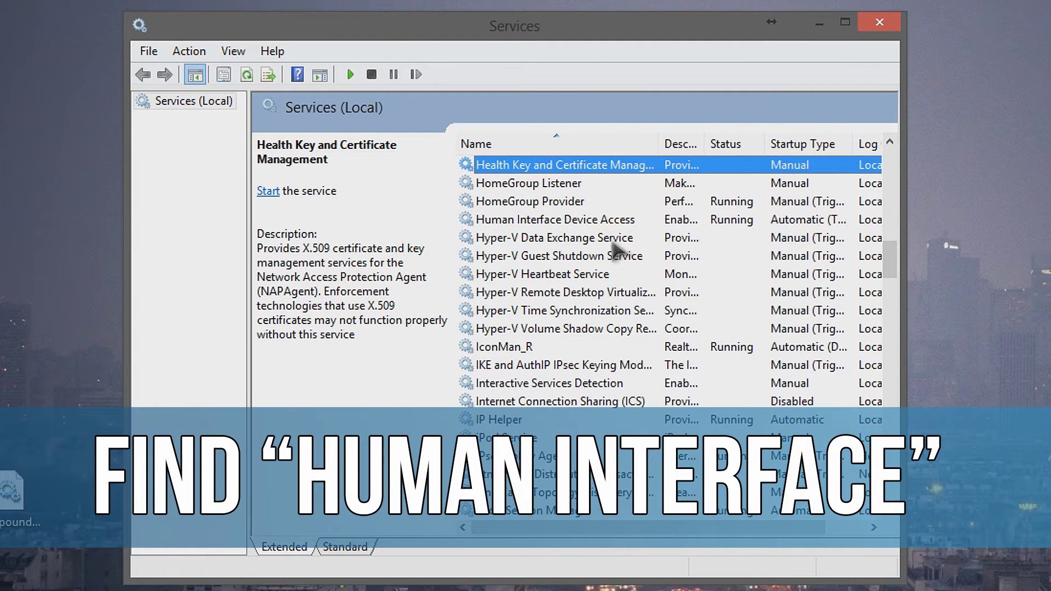
pyautogui.click(602, 223)
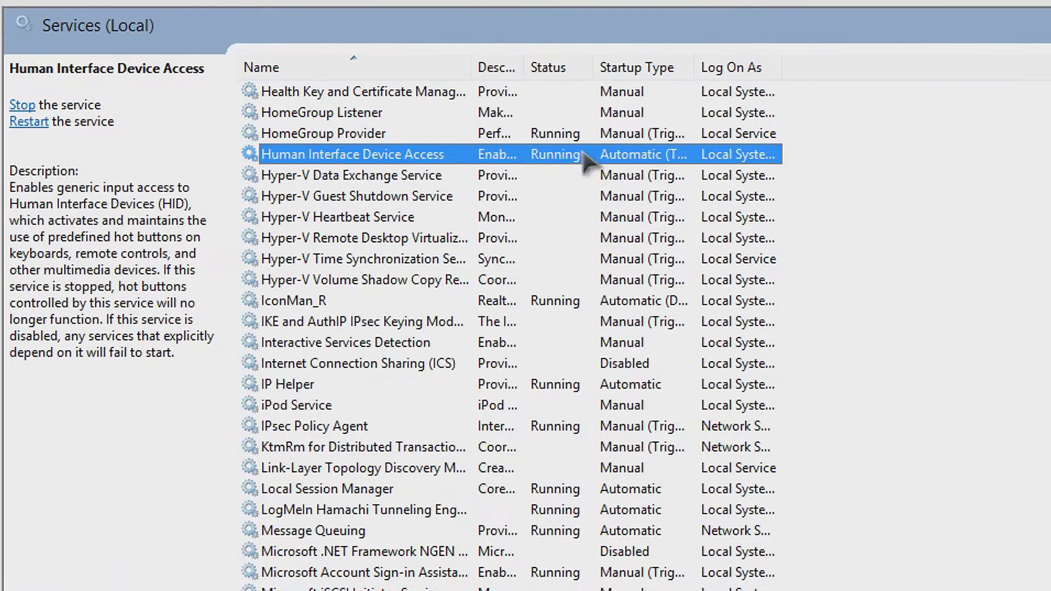
pyautogui.moveTo(525, 68); pyautogui.dragTo(741, 69)
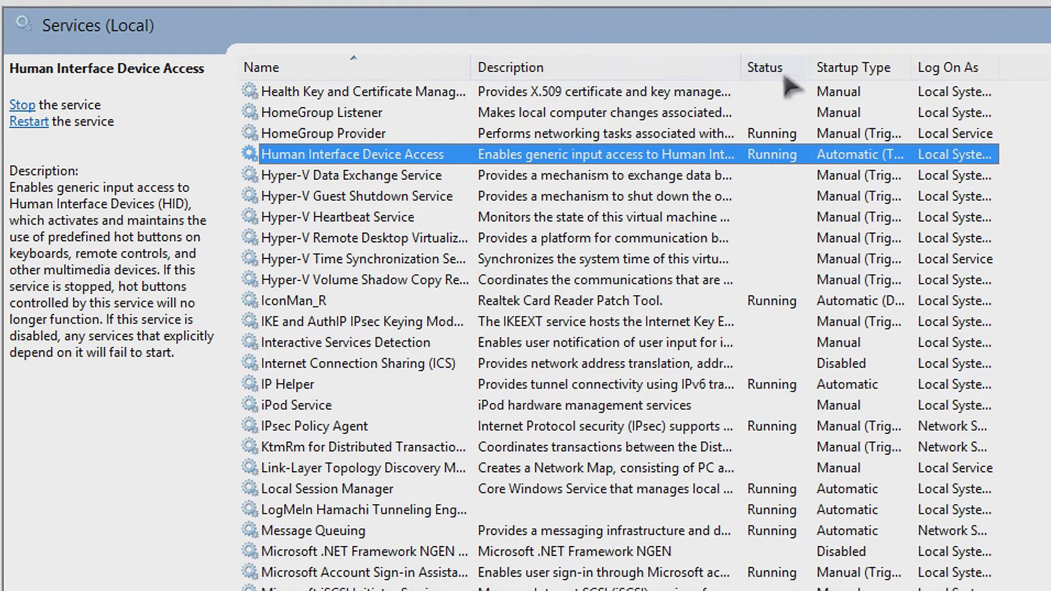
pyautogui.rightClick(650, 148)
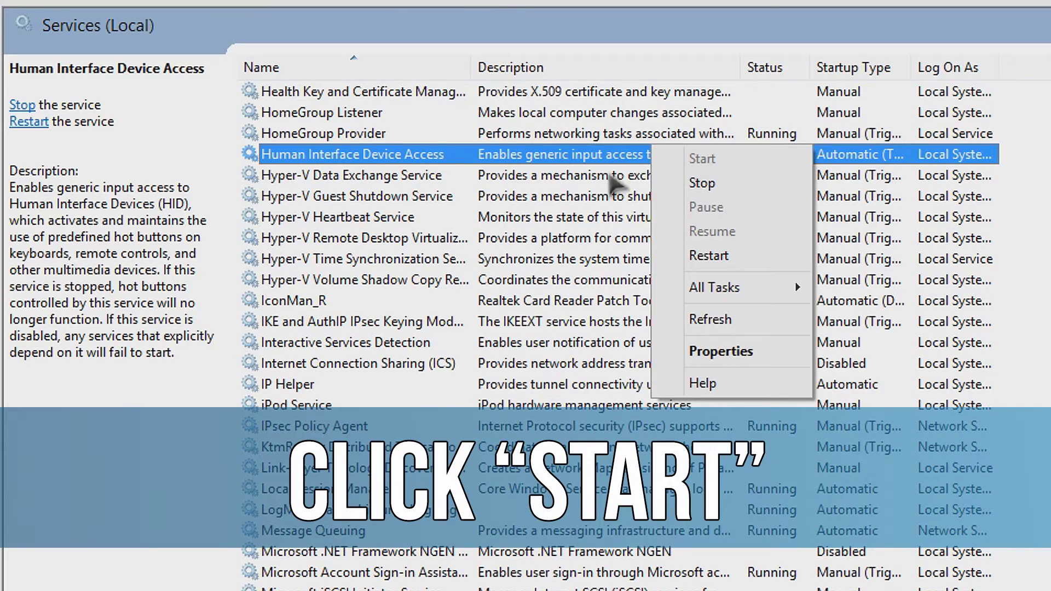
# Set Human Interface Device Access startup type to Automatic, apply it, and close Services
pyautogui.click(721, 351)
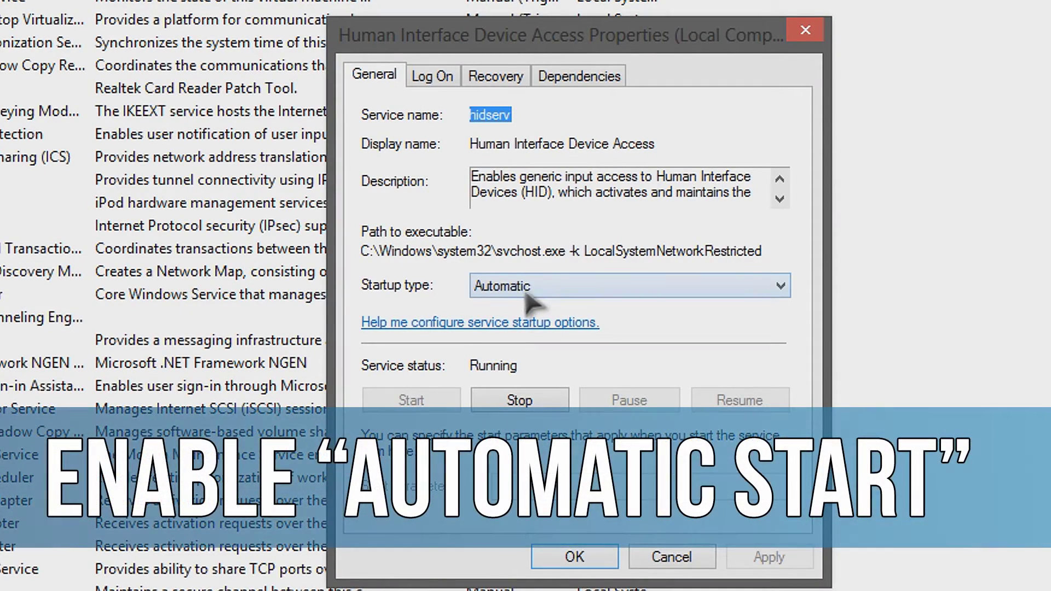
pyautogui.click(529, 294)
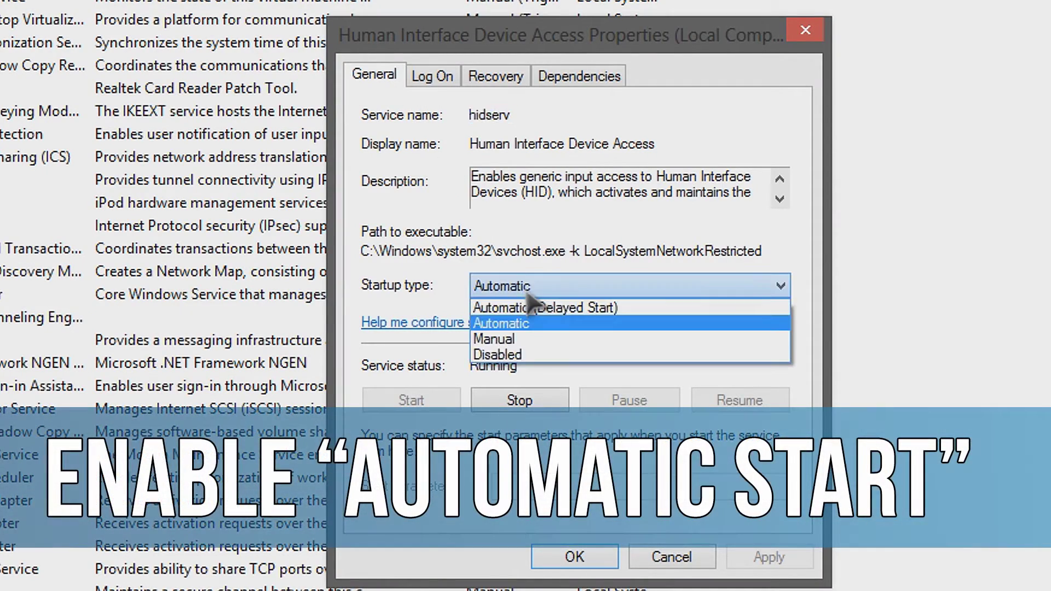
pyautogui.click(515, 325)
pyautogui.click(756, 565)
pyautogui.click(574, 557)
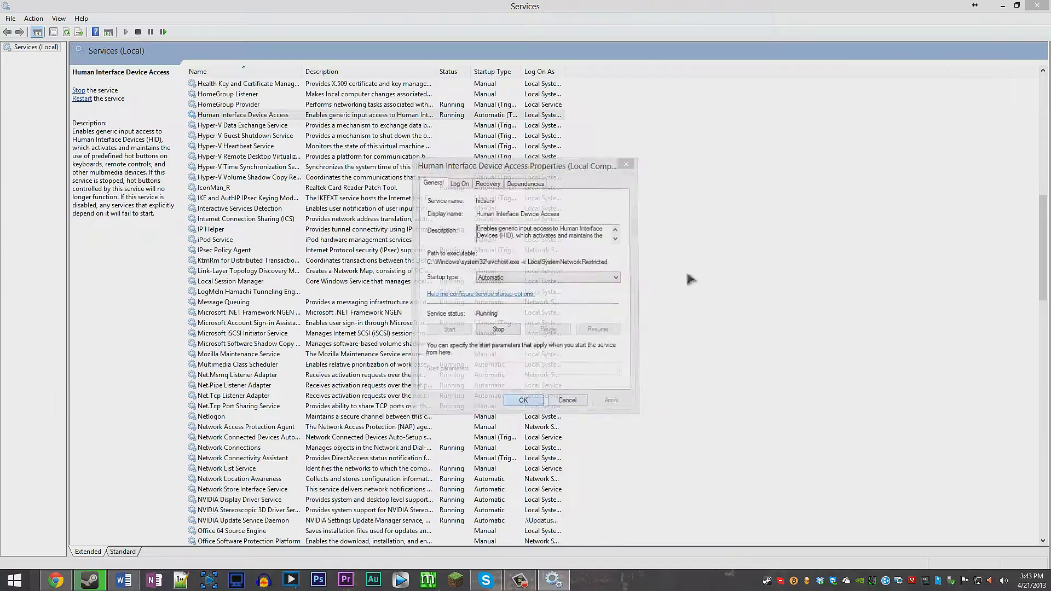
pyautogui.click(1041, 6)
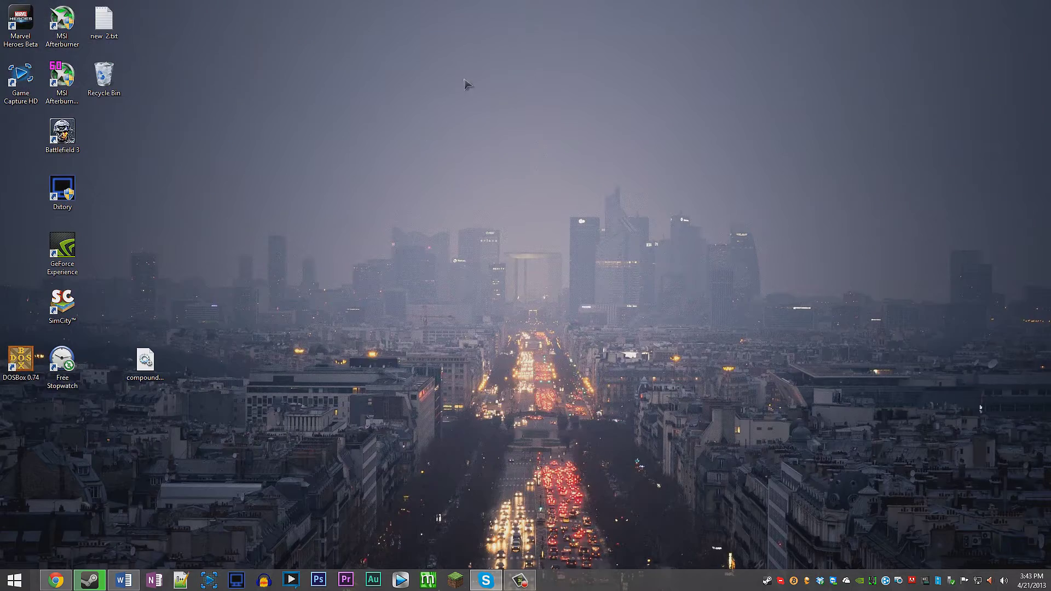
# Test the media keys by raising, lowering, then raising the volume back to 100
pyautogui.press('XF86AudioRaiseVolume')
pyautogui.press('XF86AudioRaiseVolume')
pyautogui.press('XF86AudioRaiseVolume')
pyautogui.press('XF86AudioRaiseVolume')
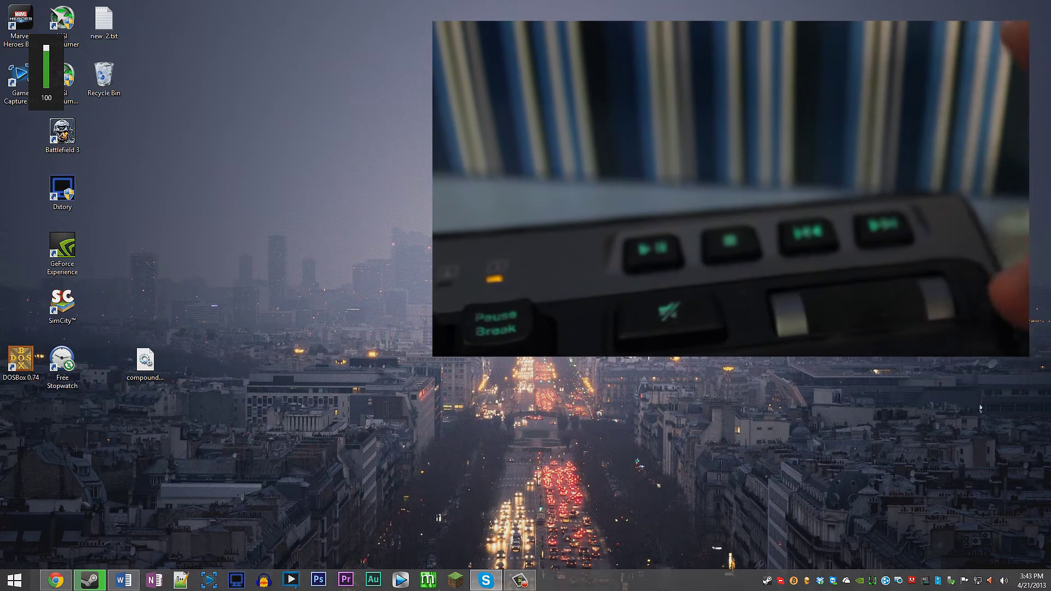
pyautogui.press('XF86AudioLowerVolume')
pyautogui.press('XF86AudioLowerVolume')
pyautogui.press('XF86AudioLowerVolume')
pyautogui.press('XF86AudioLowerVolume')
pyautogui.press('XF86AudioLowerVolume')
pyautogui.press('XF86AudioLowerVolume')
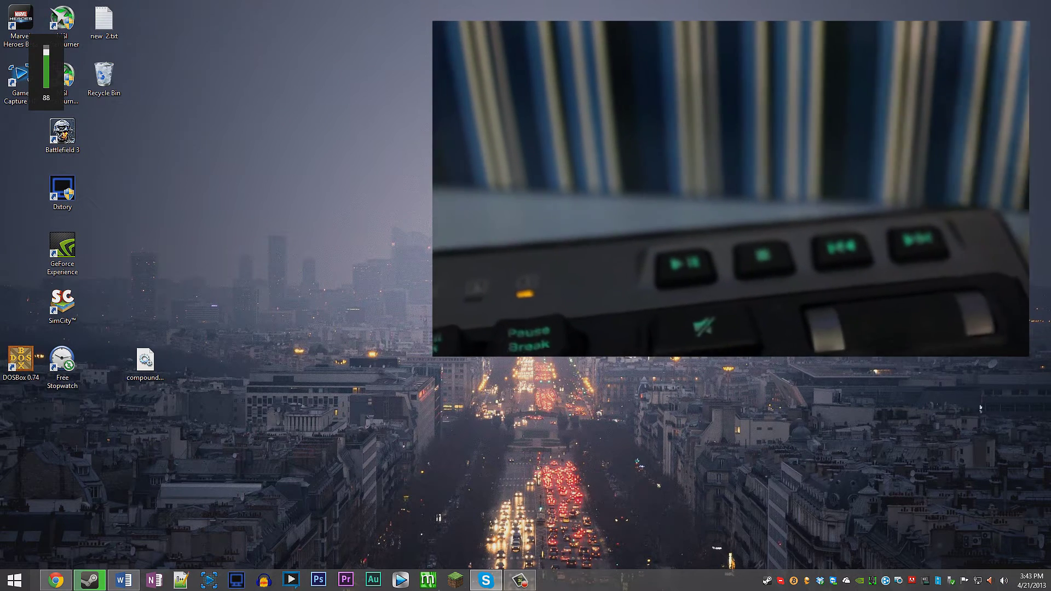
pyautogui.press('XF86AudioRaiseVolume')
pyautogui.press('XF86AudioRaiseVolume')
pyautogui.press('XF86AudioRaiseVolume')
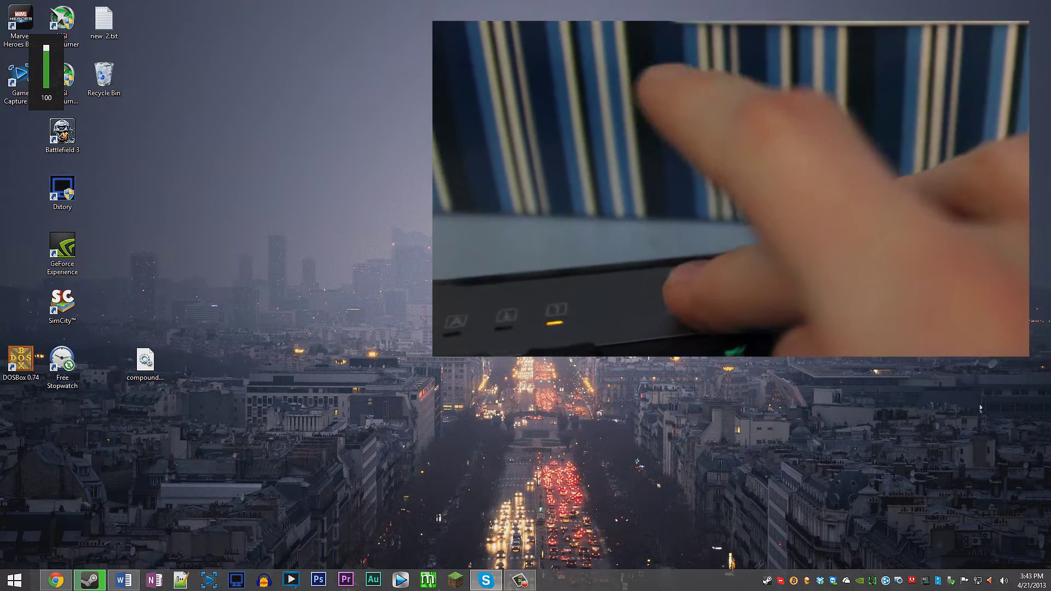